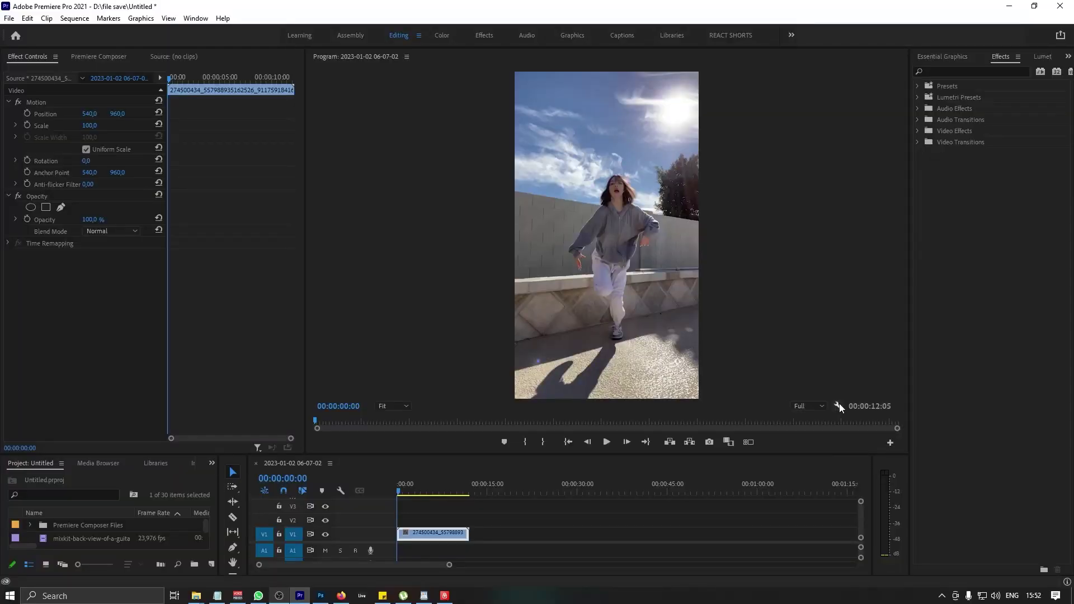
# - Add the Show Rulers button to the Program Monitor controls and switch rulers on
pyautogui.click(891, 445)
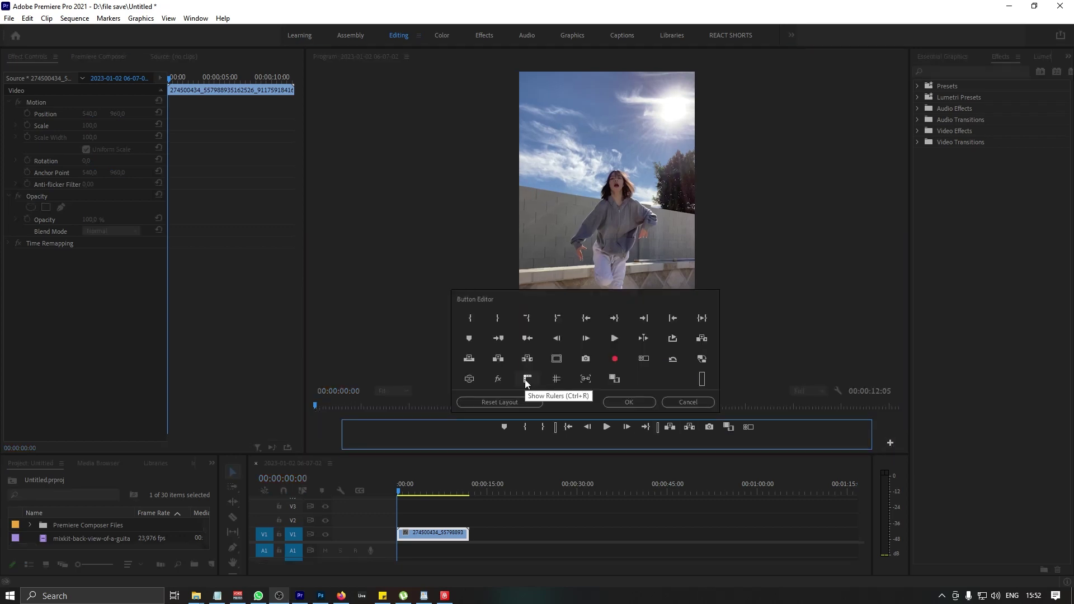
pyautogui.moveTo(526, 381); pyautogui.dragTo(768, 434)
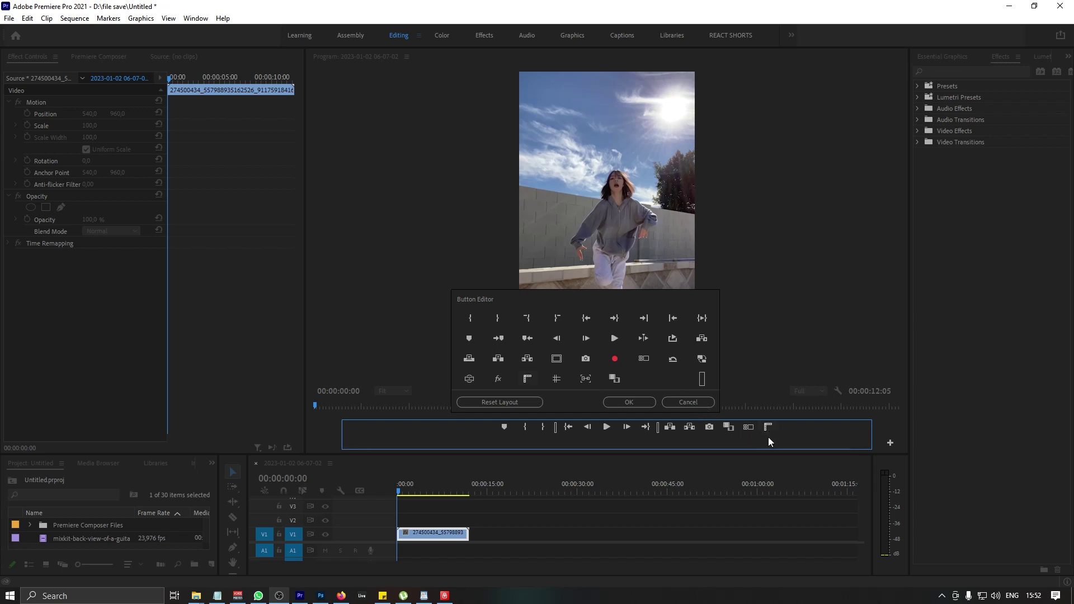
pyautogui.click(629, 403)
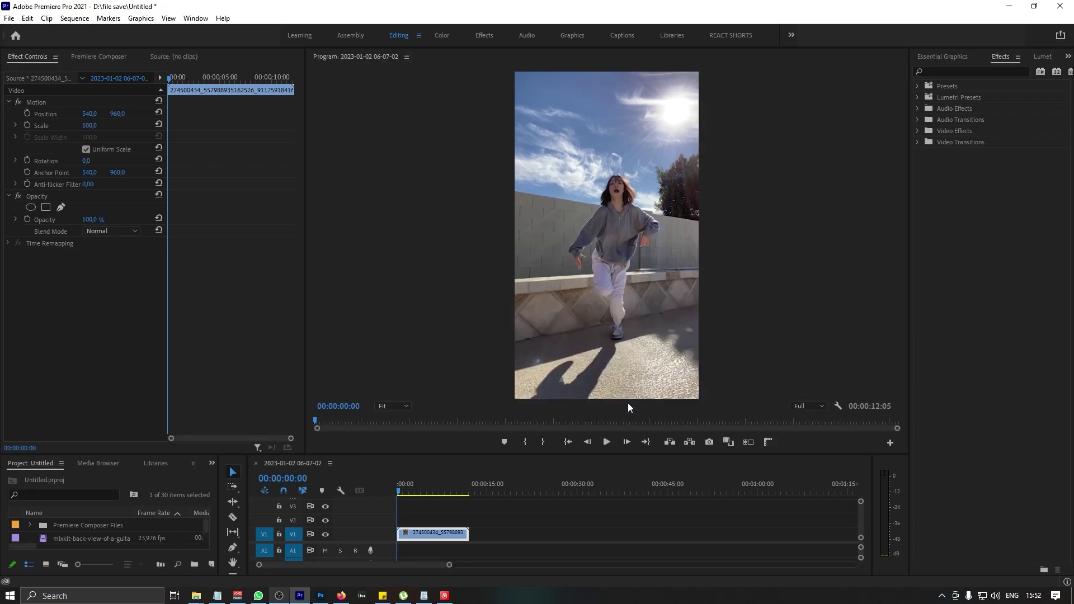
pyautogui.click(770, 442)
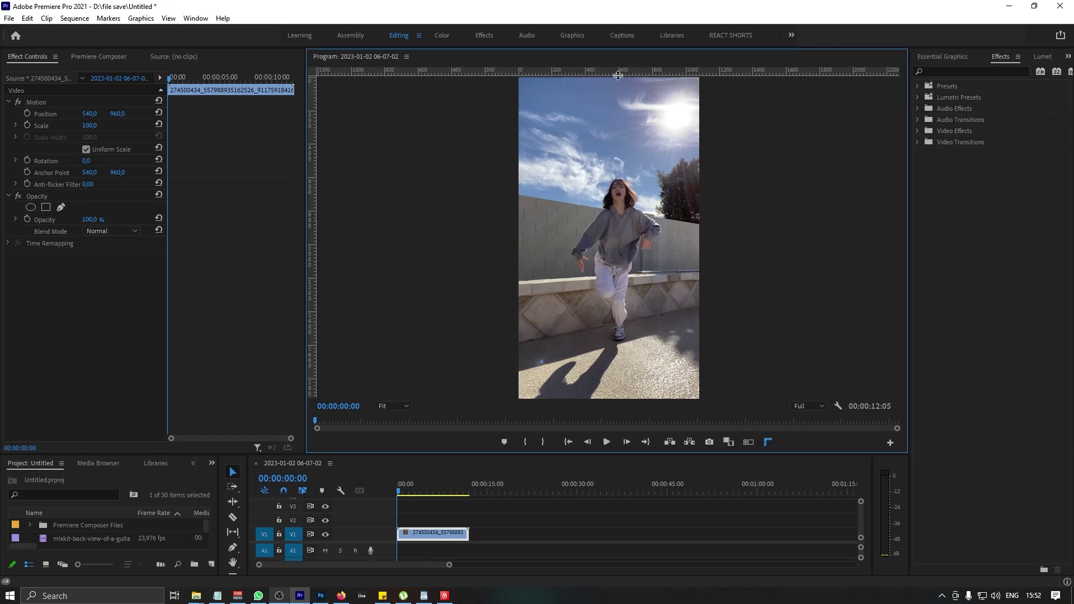
# - Pull a horizontal and a vertical guide onto the frame and zoom the monitor to 150%
pyautogui.moveTo(618, 73)
pyautogui.mouseDown()
pyautogui.moveTo(622, 190)
pyautogui.moveTo(665, 190)
pyautogui.mouseUp()
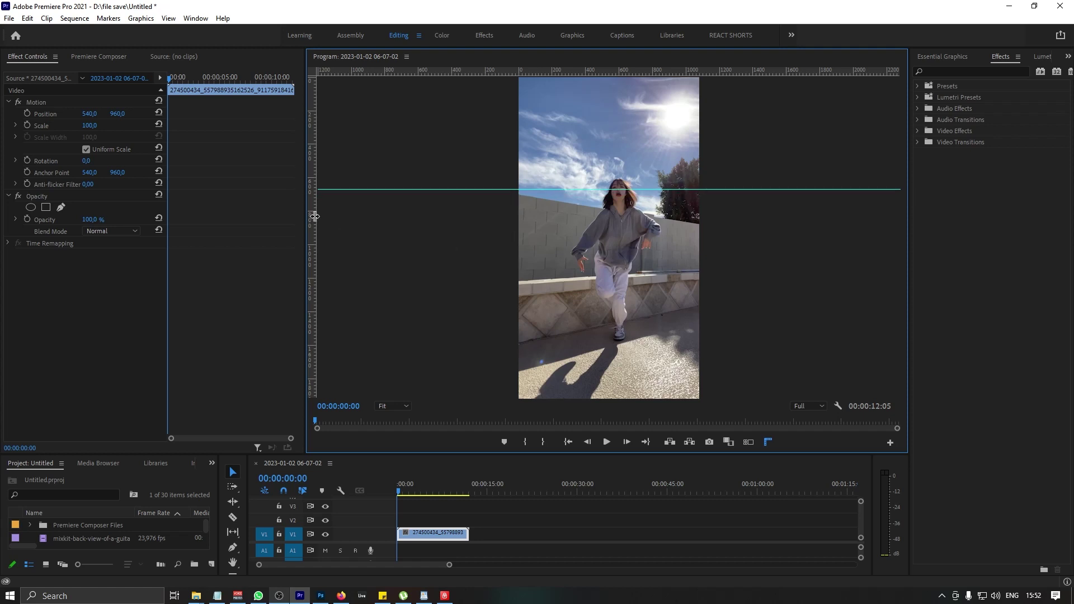
pyautogui.moveTo(314, 216); pyautogui.dragTo(618, 250)
pyautogui.click(390, 411)
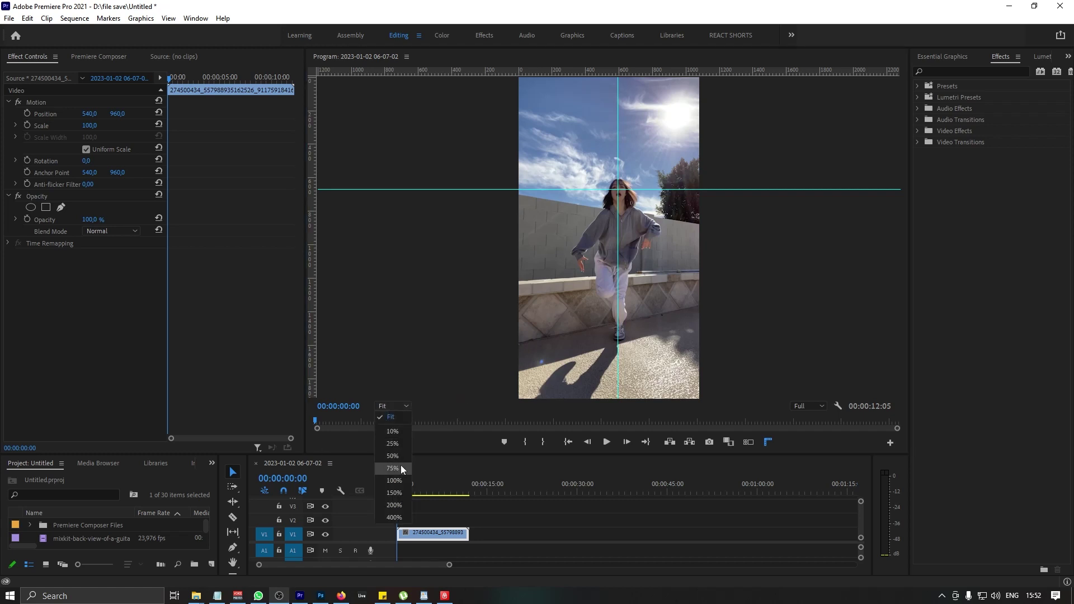
pyautogui.click(400, 467)
pyautogui.click(392, 406)
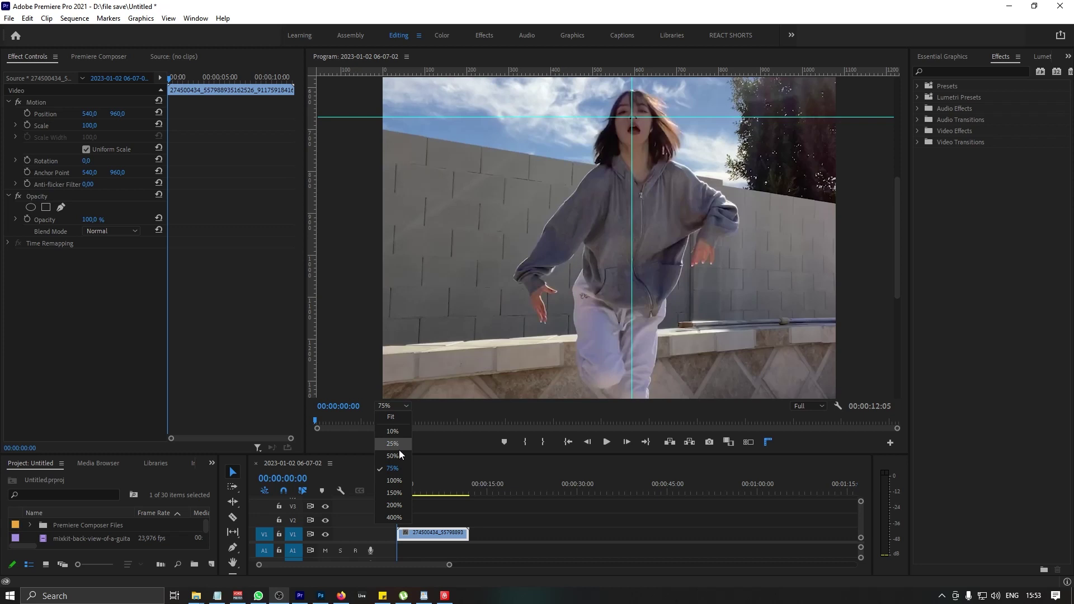
pyautogui.click(399, 493)
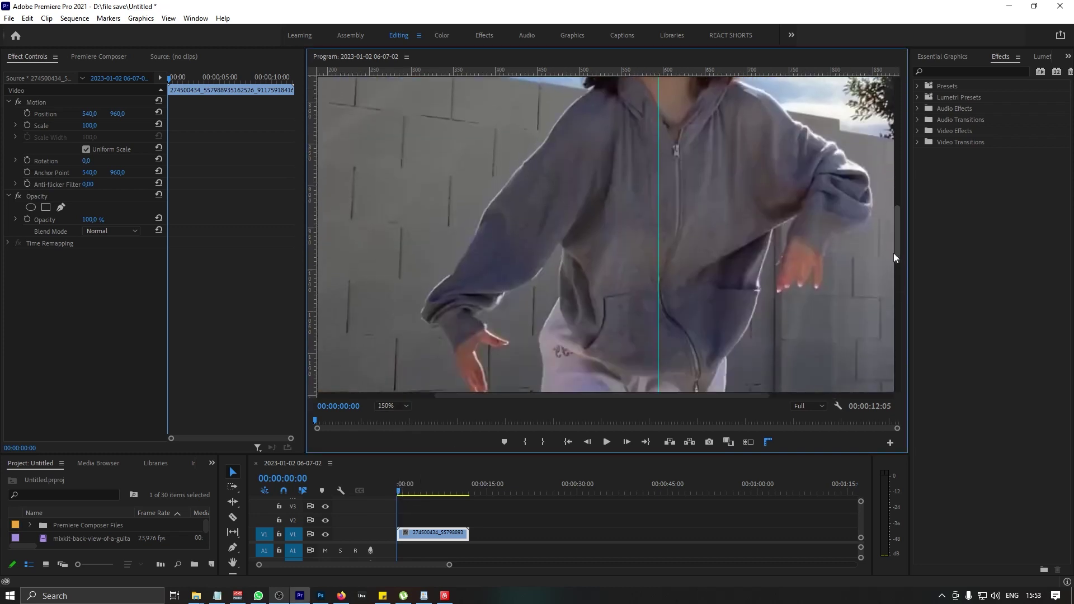
# - Align both guides so they cross on the dancer's face
pyautogui.moveTo(895, 250); pyautogui.dragTo(897, 220)
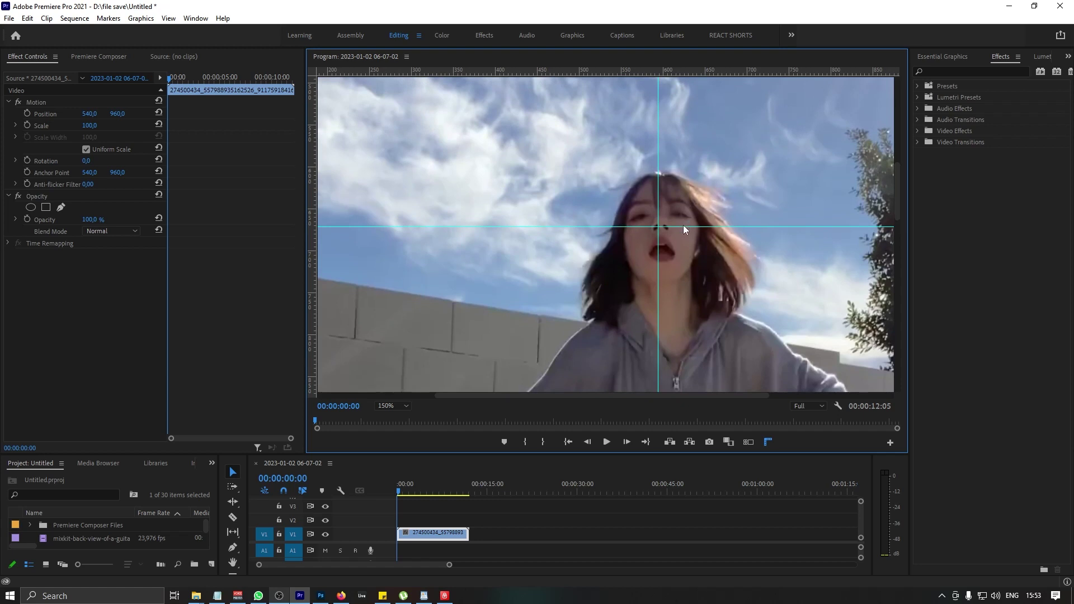
pyautogui.moveTo(683, 228); pyautogui.dragTo(684, 224)
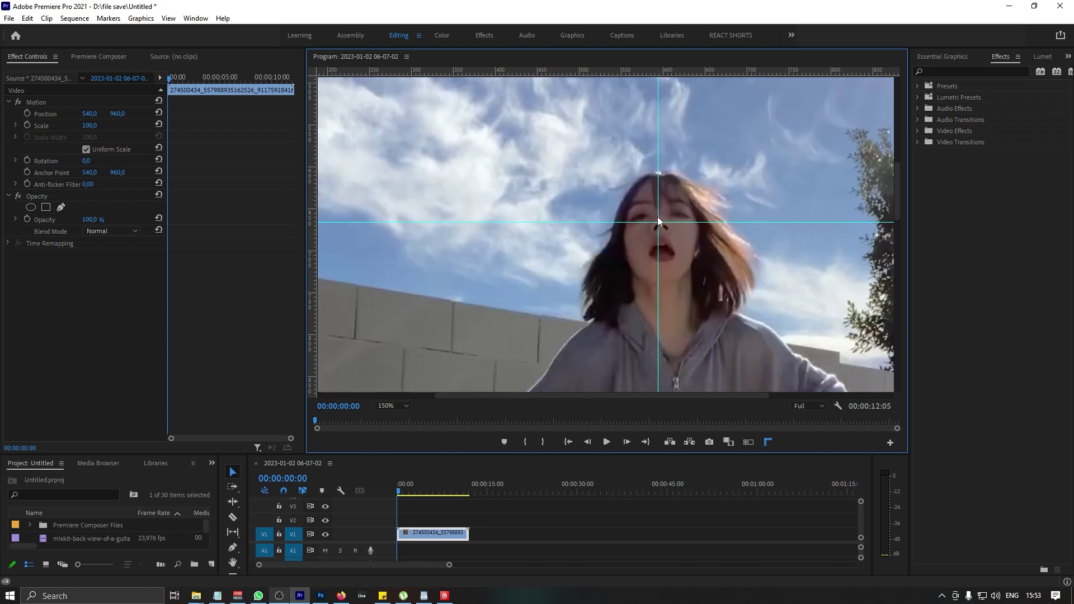
pyautogui.moveTo(657, 217); pyautogui.dragTo(661, 219)
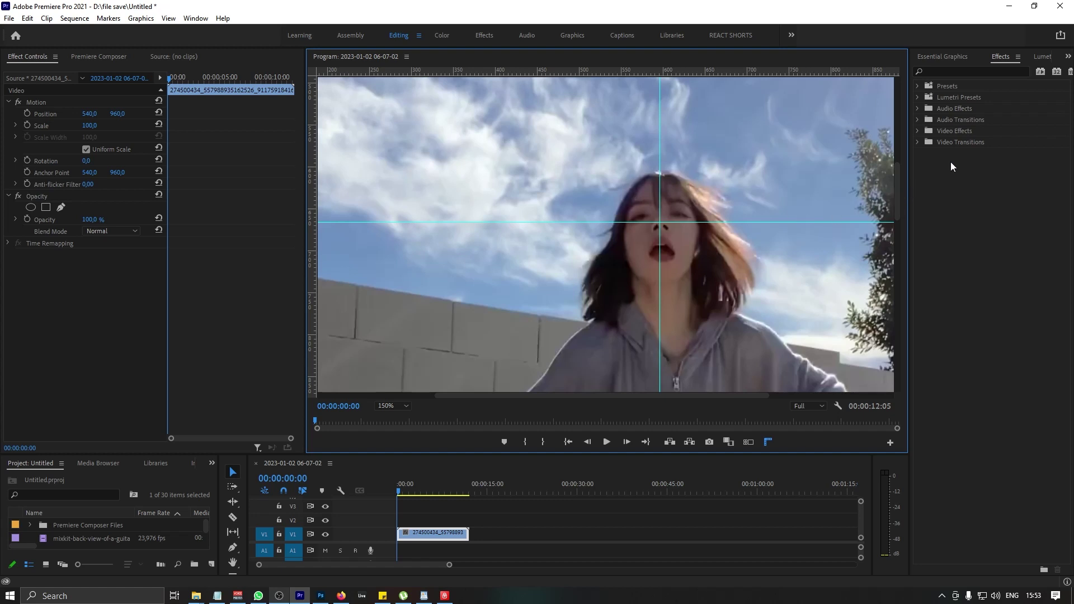
# - Apply the 'transform' effect to the dance clip and enable Anchor Point and Position keyframing
pyautogui.click(983, 72)
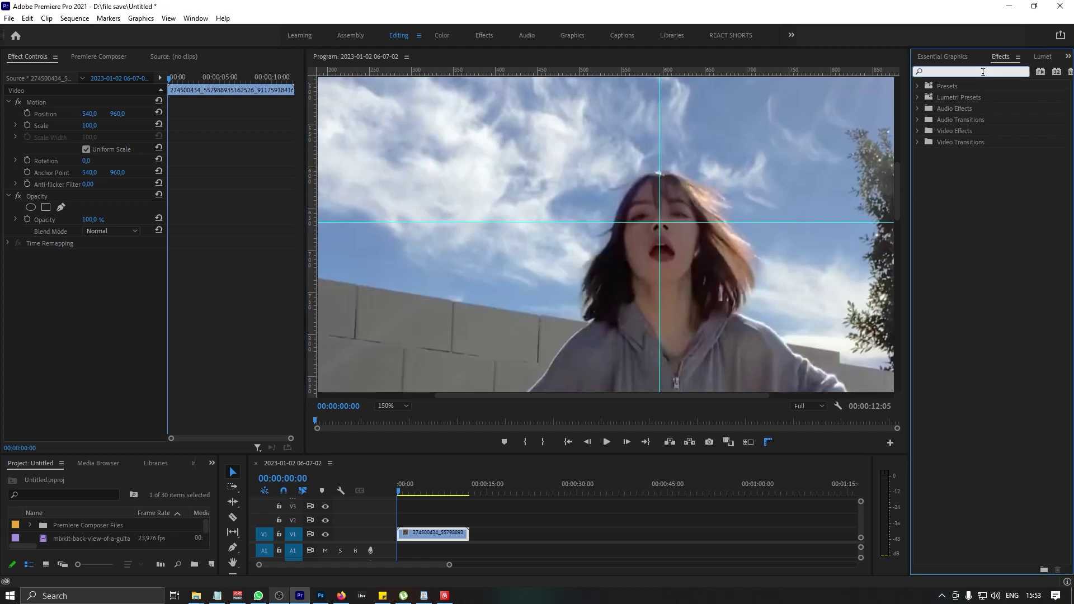
pyautogui.write('transform')
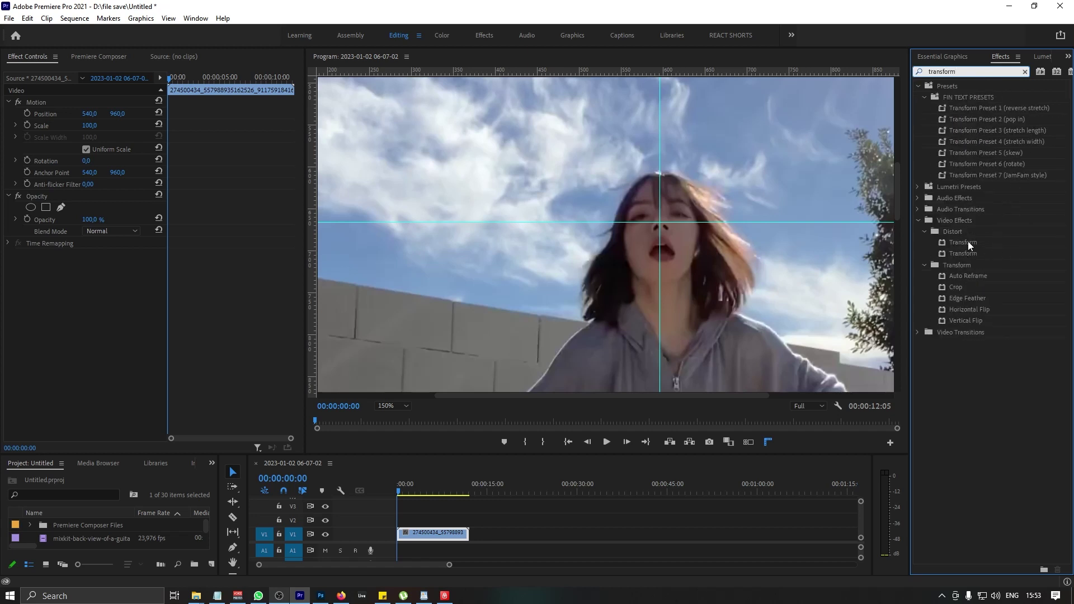
pyautogui.moveTo(968, 241); pyautogui.dragTo(434, 536)
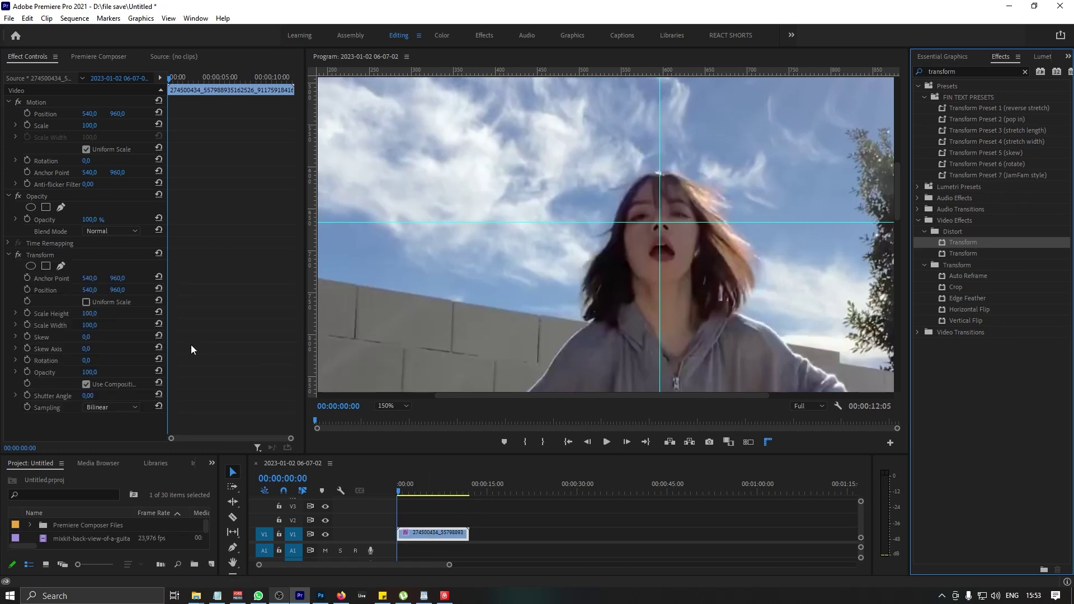
pyautogui.click(27, 290)
pyautogui.click(27, 278)
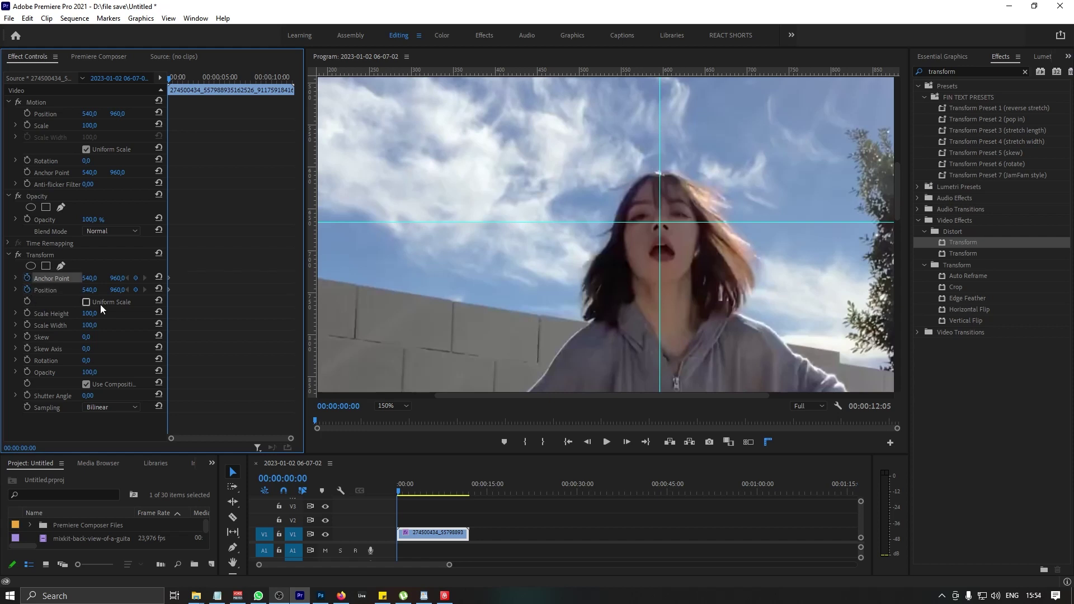
# - Frame by frame, adjust Anchor Point X/Y keyframes so the face stays on the guide crossing
pyautogui.press('Right')
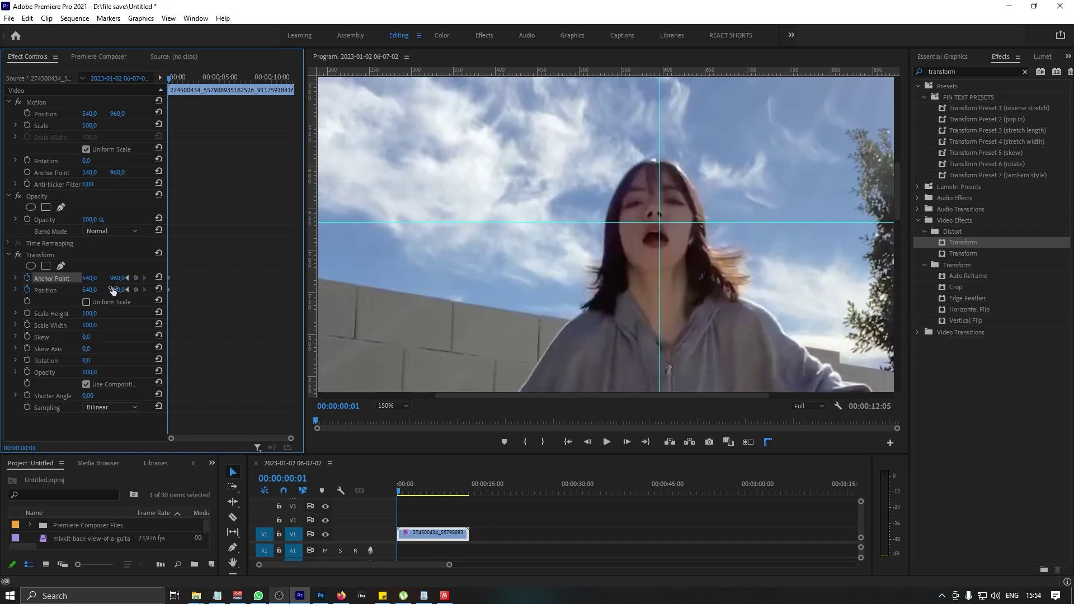
pyautogui.moveTo(117, 278)
pyautogui.mouseDown()
pyautogui.moveTo(96, 278)
pyautogui.moveTo(107, 279)
pyautogui.mouseUp()
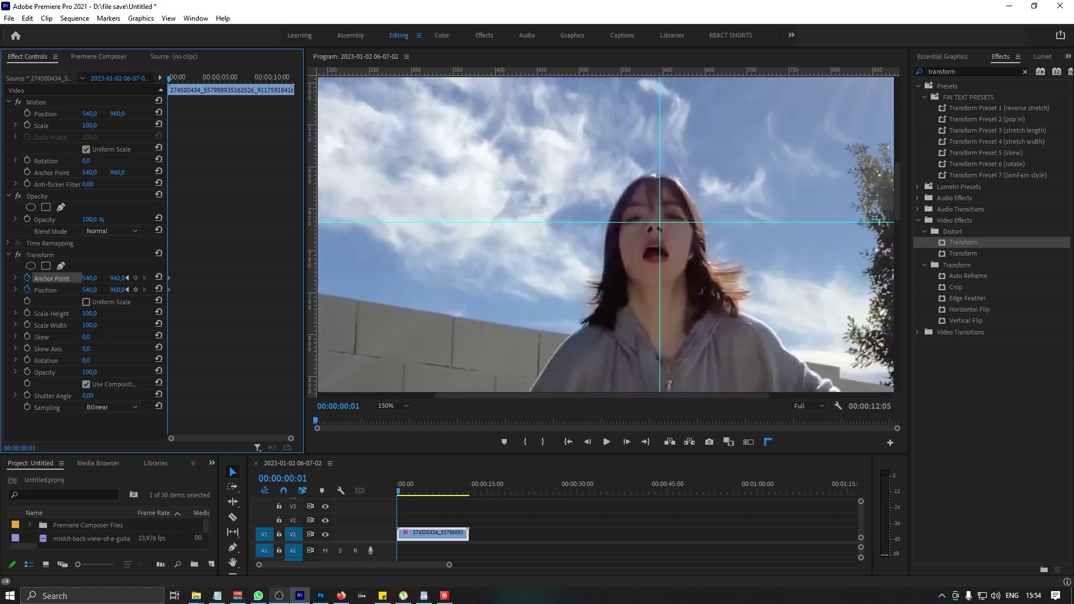
pyautogui.moveTo(90, 278); pyautogui.dragTo(85, 278)
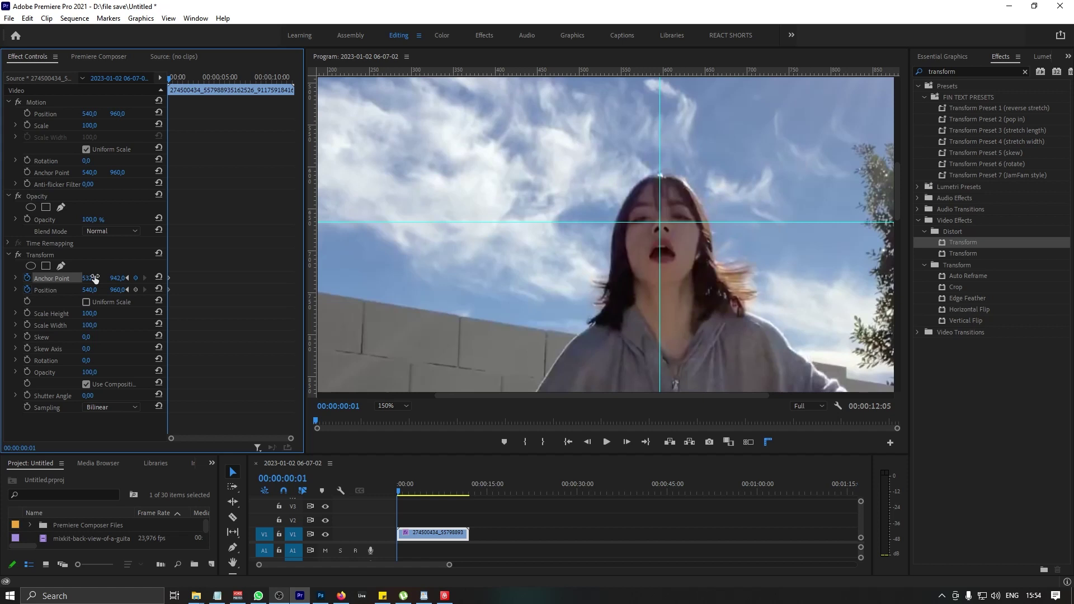
pyautogui.press('Right')
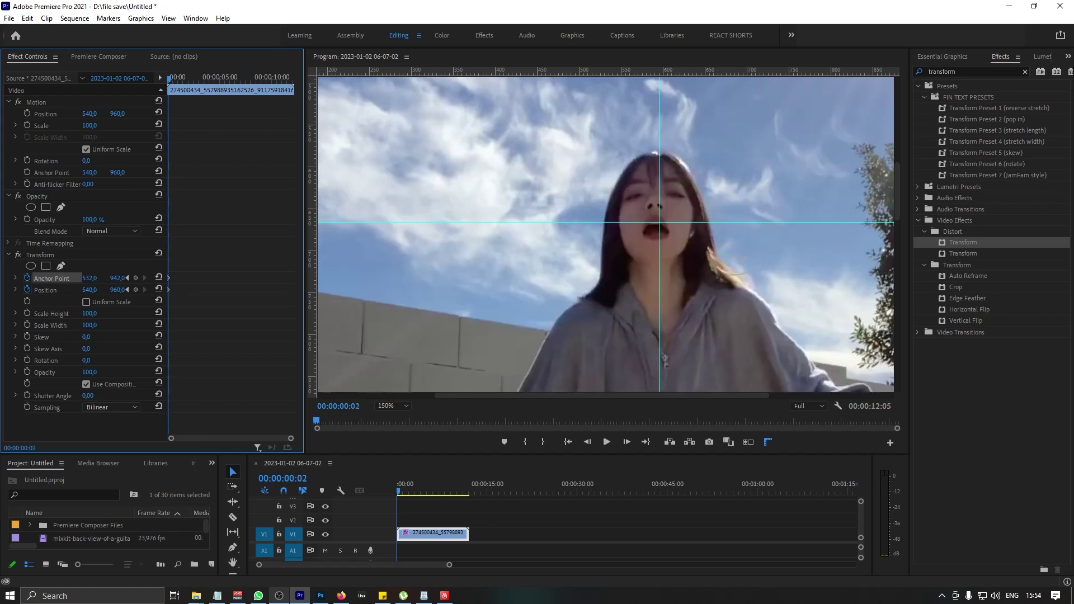
pyautogui.moveTo(118, 278); pyautogui.dragTo(90, 278)
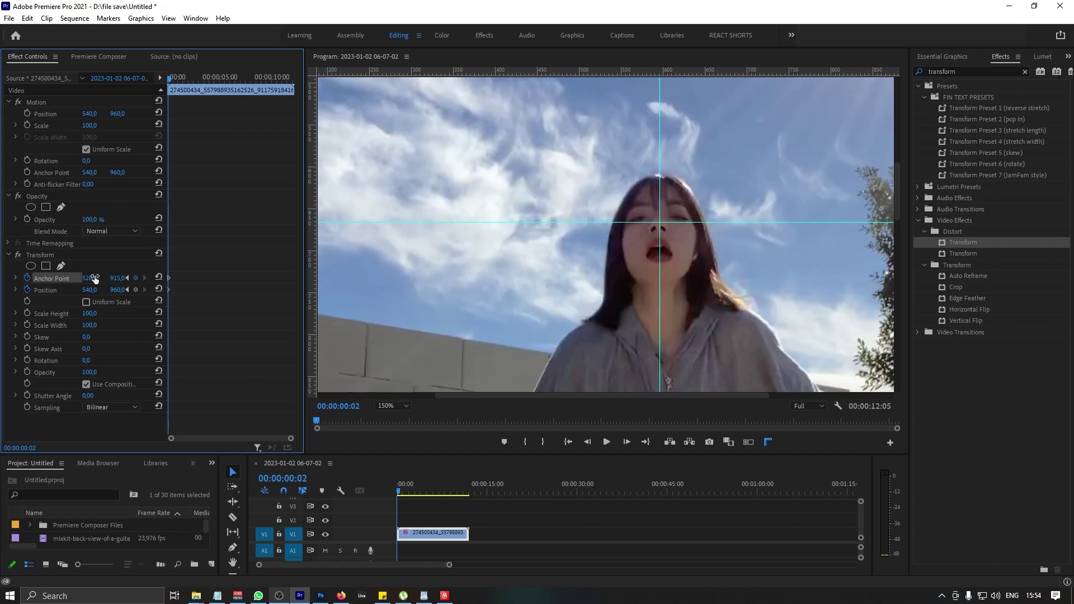
pyautogui.press('space')
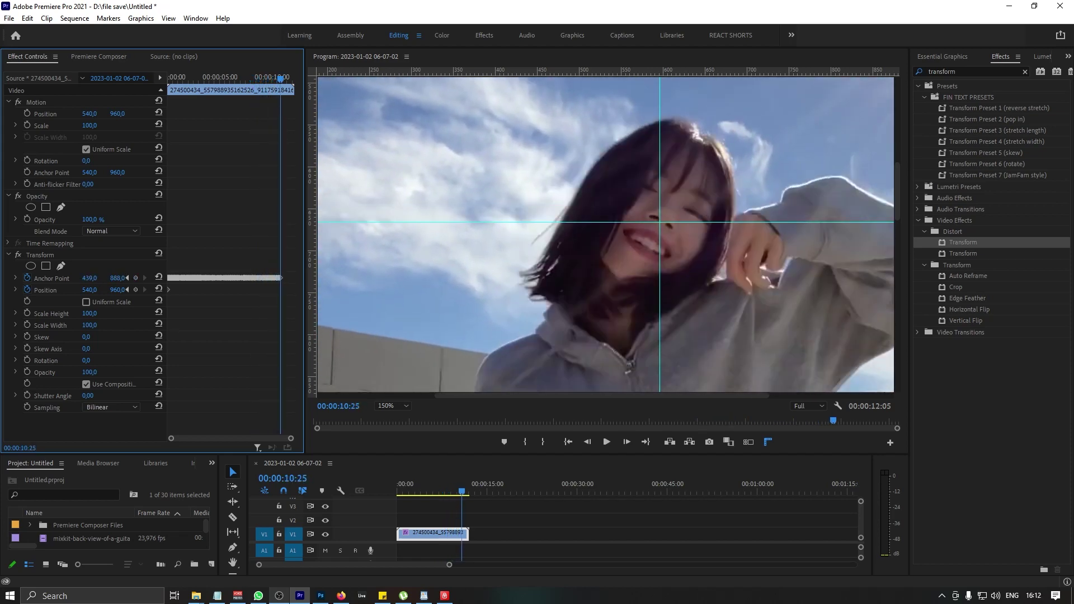
# - Return to the clip start, set the monitor zoom to Fit, and play back the tracking
pyautogui.click(452, 487)
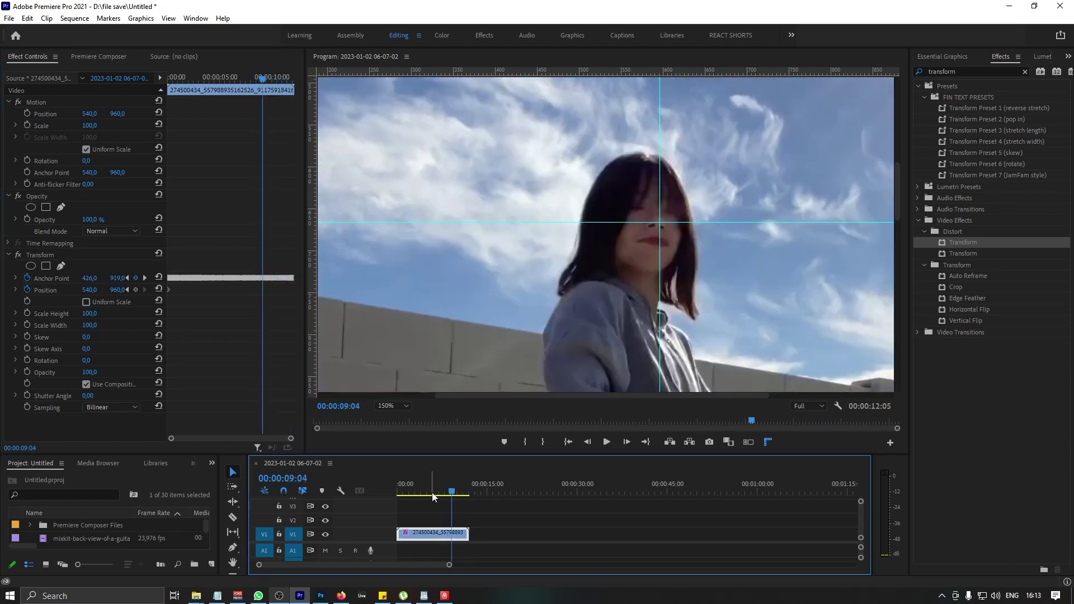
pyautogui.moveTo(433, 496); pyautogui.dragTo(391, 499)
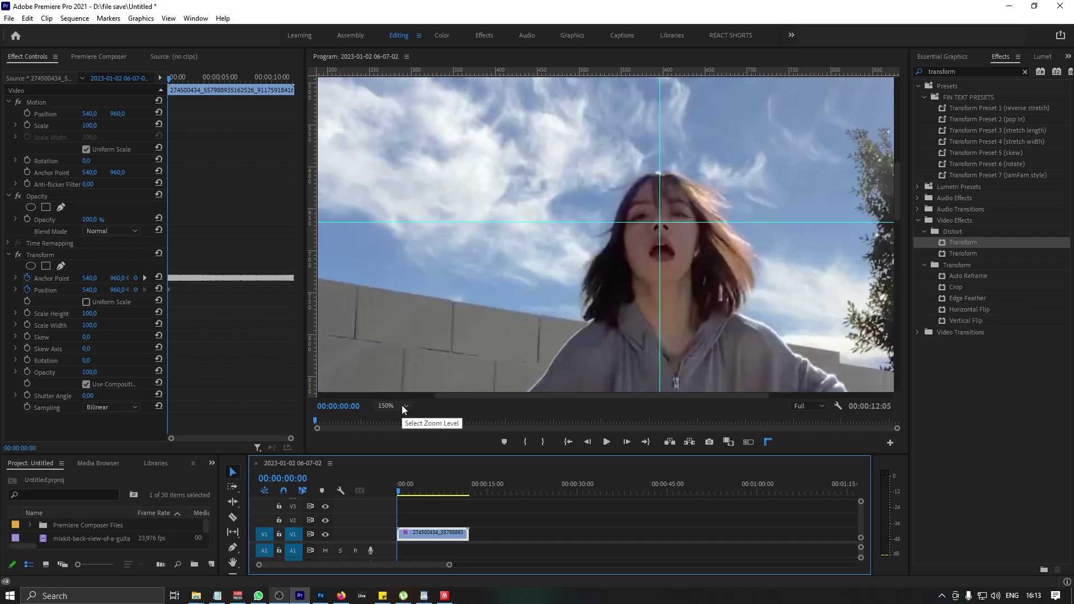
pyautogui.click(402, 404)
pyautogui.click(402, 415)
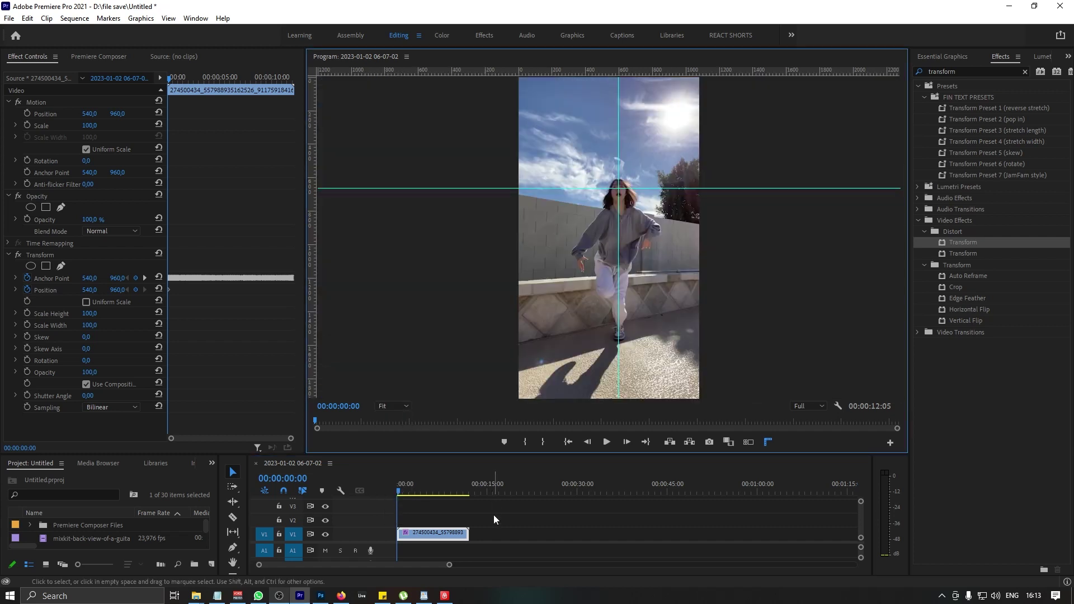
pyautogui.click(453, 535)
pyautogui.press('space')
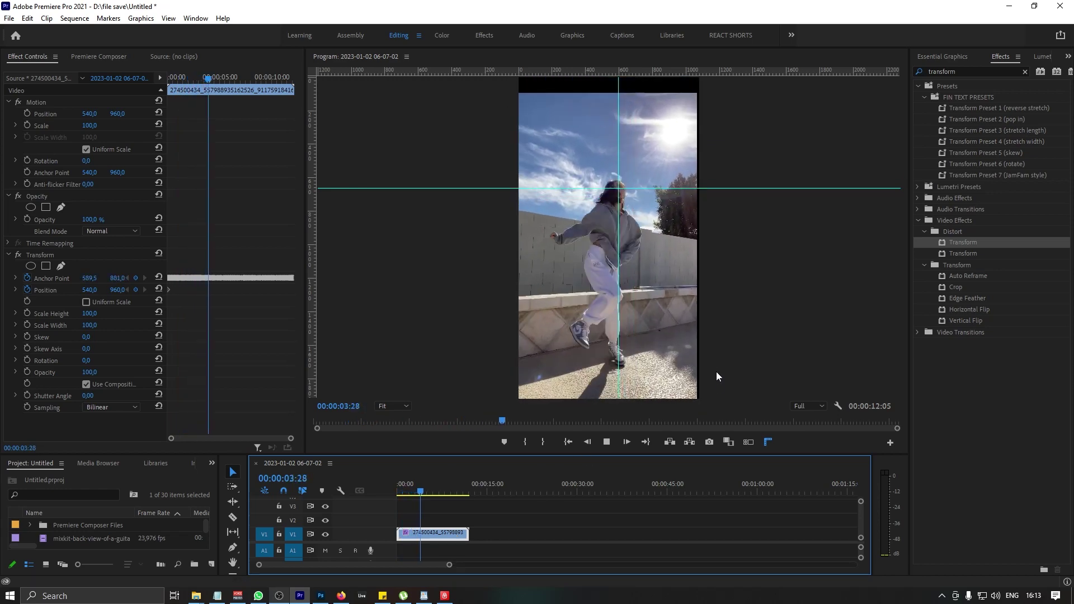
pyautogui.press('space')
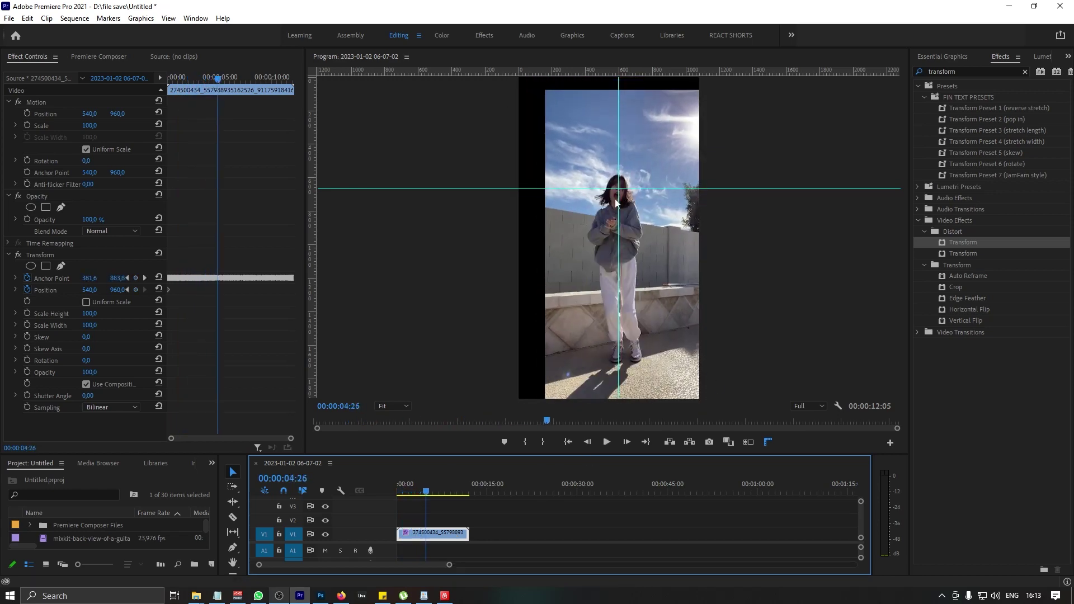
# - Change the clip's Motion Scale value in Effect Controls to enlarge it to 160
pyautogui.click(86, 128)
pyautogui.write('130')
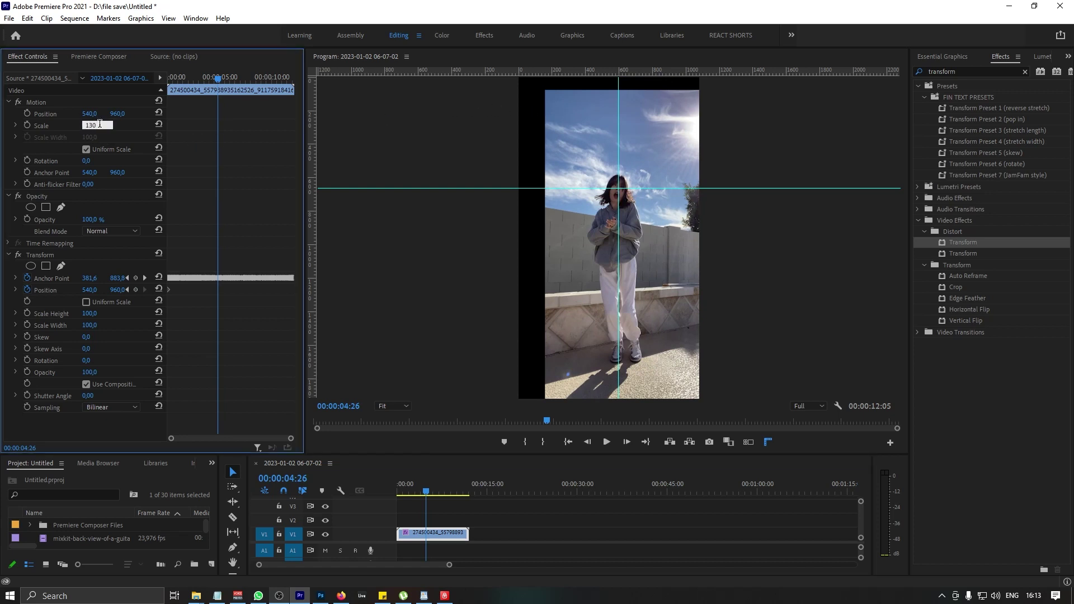
pyautogui.press('BackSpace')
pyautogui.press('BackSpace')
pyautogui.write('5')
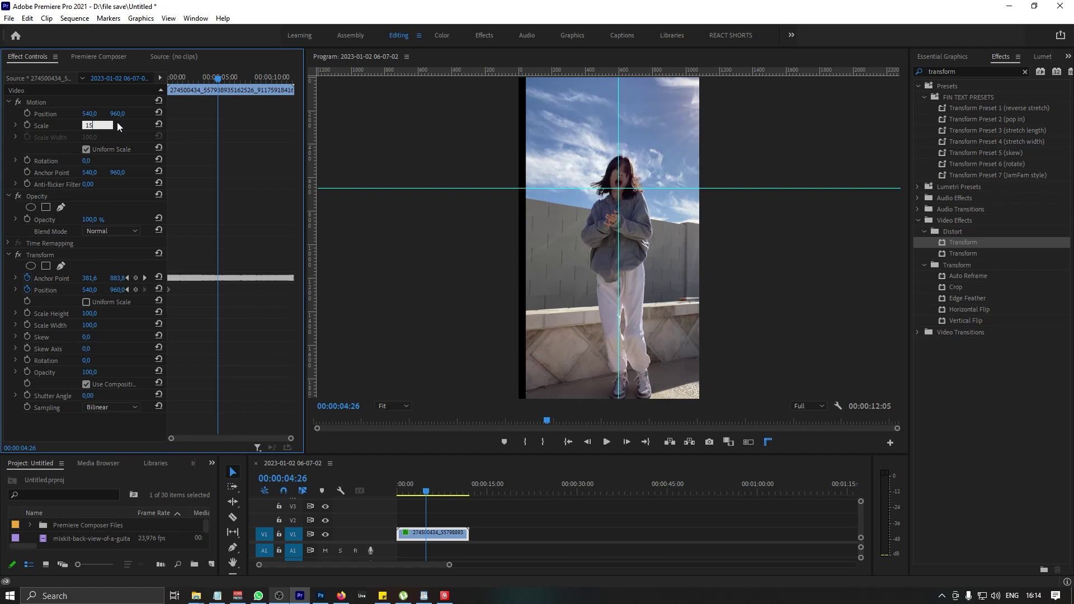
pyautogui.press('Return')
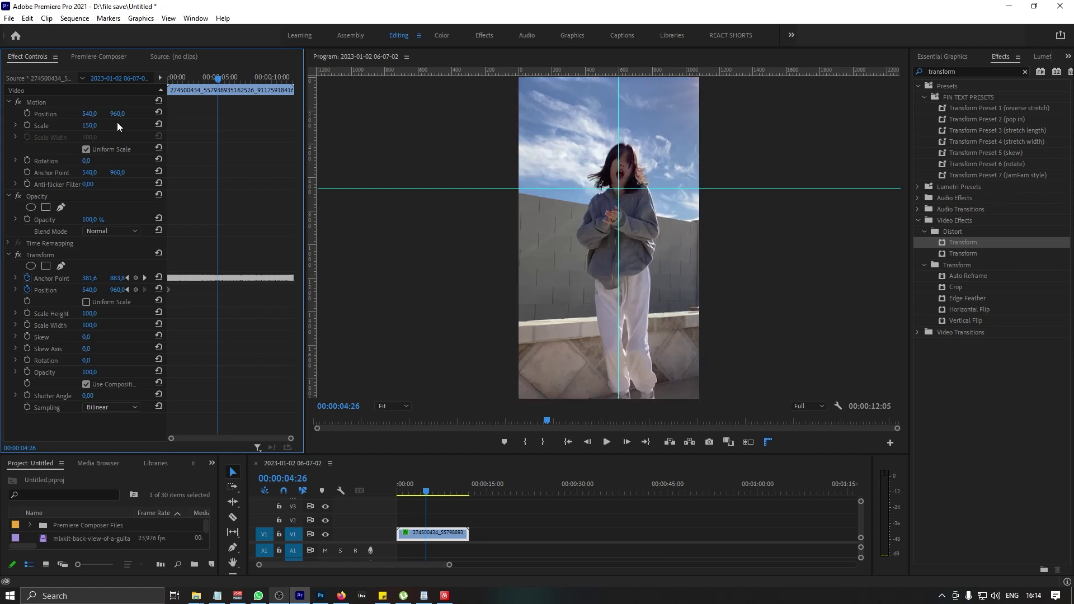
# - Drag both guides off the preview, then play from the start with the monitor maximized
pyautogui.moveTo(435, 489); pyautogui.dragTo(400, 493)
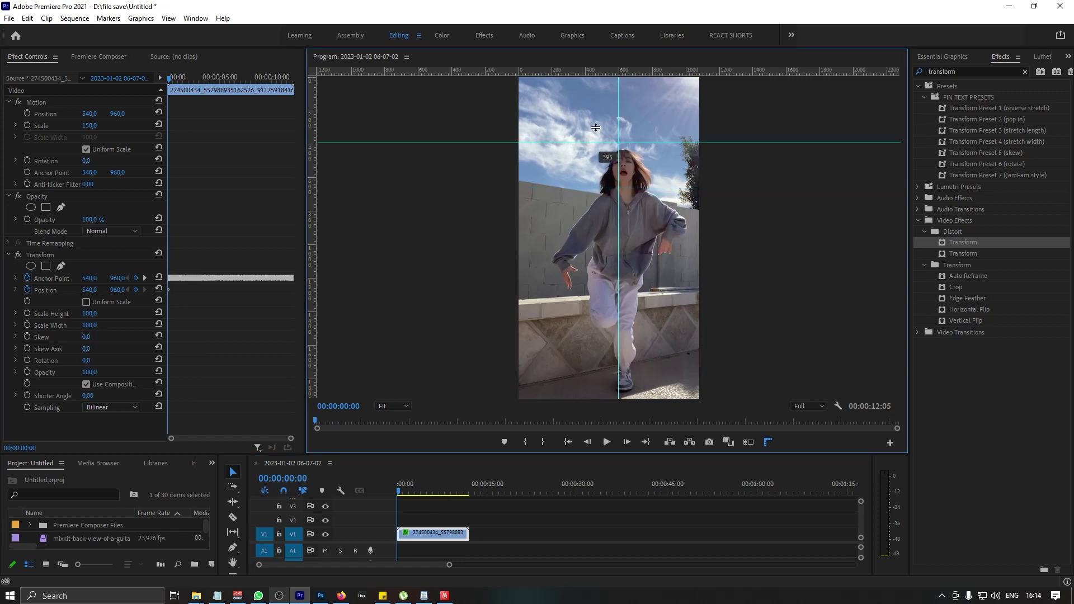
pyautogui.moveTo(588, 189); pyautogui.dragTo(599, 50)
pyautogui.moveTo(619, 190); pyautogui.dragTo(911, 215)
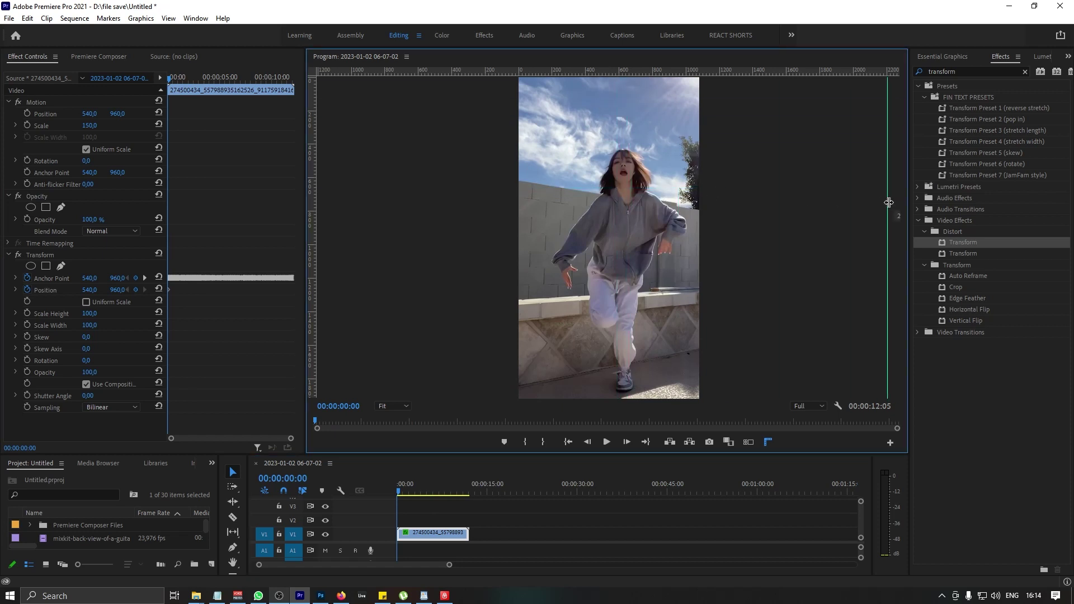
pyautogui.press('space')
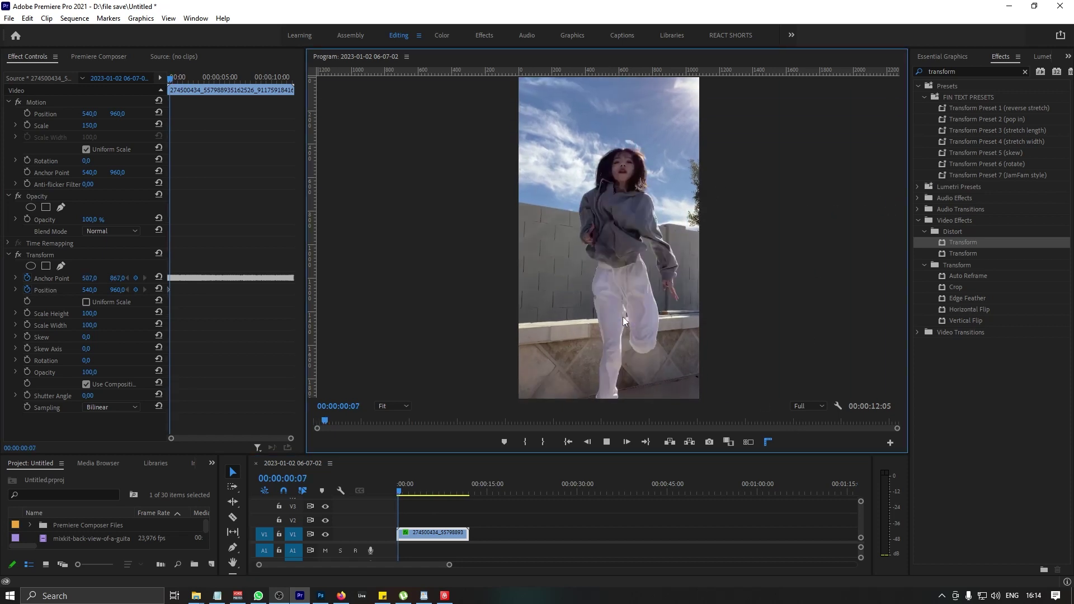
pyautogui.press('`')
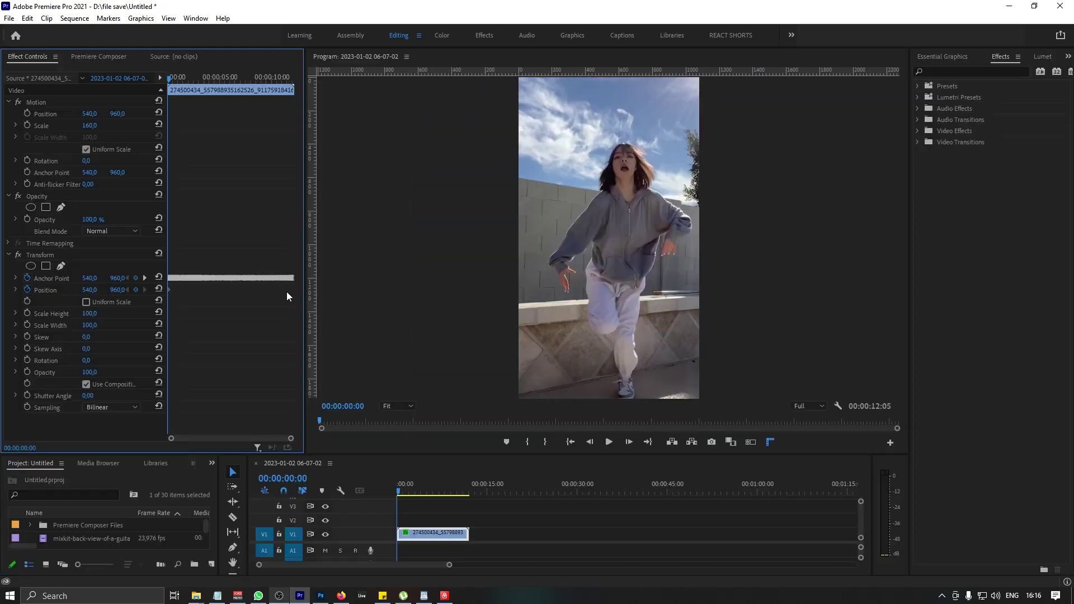
# - Give the selected Anchor Point keyframes Ease Out temporal interpolation, then return to the clip start
pyautogui.moveTo(292, 293); pyautogui.dragTo(155, 260)
pyautogui.rightClick(238, 278)
pyautogui.moveTo(307, 372)
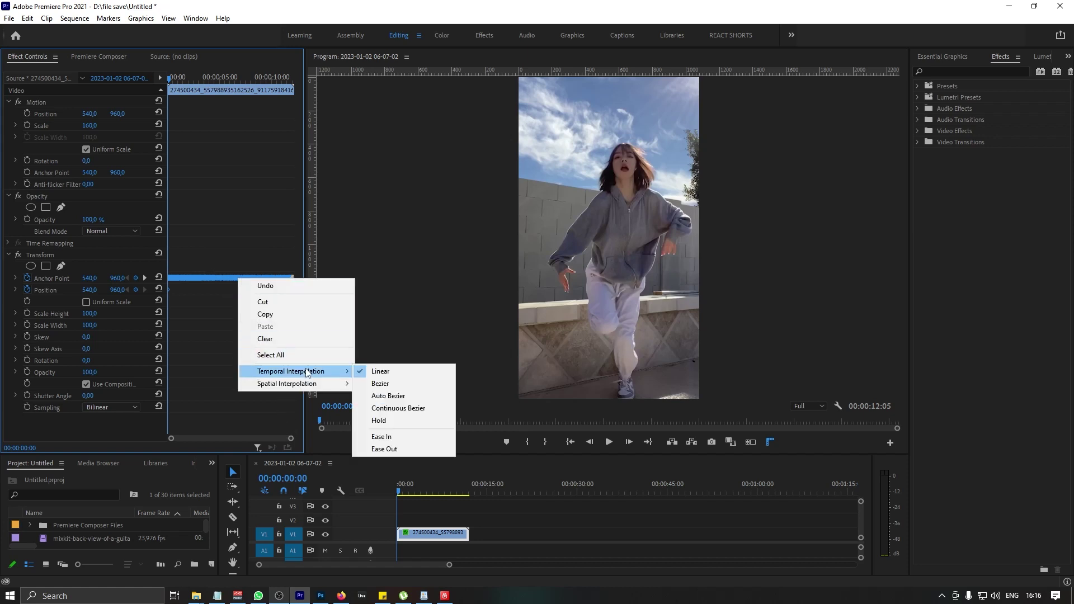
pyautogui.click(385, 449)
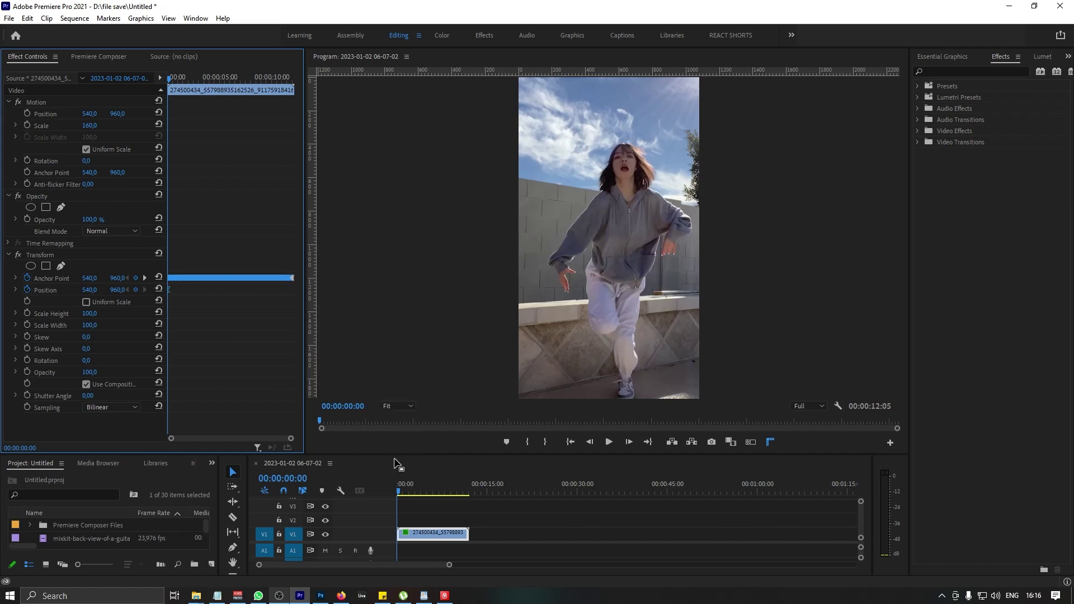
pyautogui.click(401, 489)
pyautogui.press('Home')
pyautogui.click(605, 306)
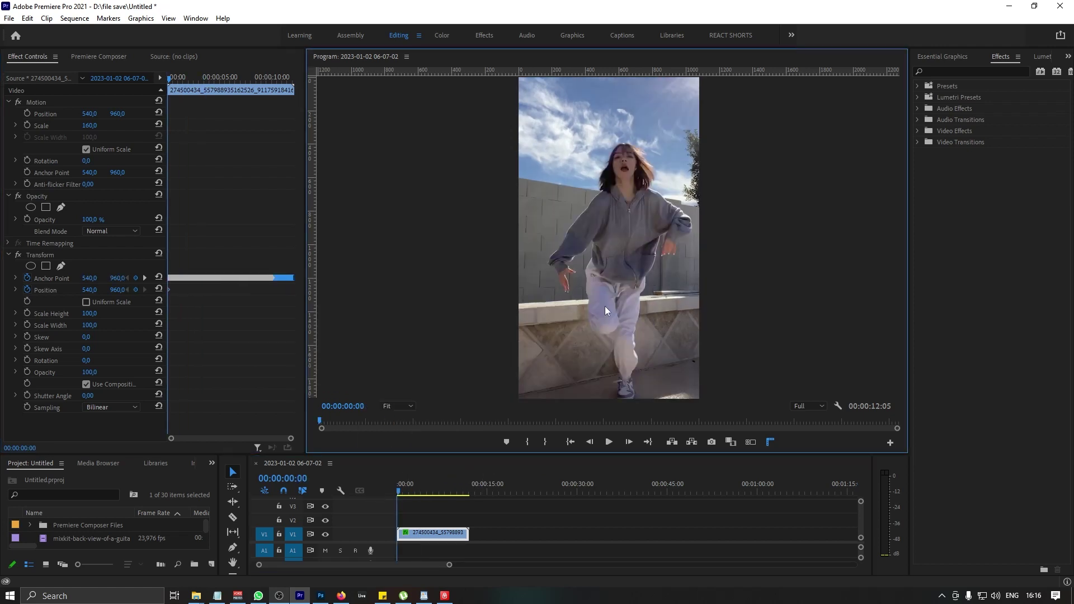
pyautogui.press('space')
pyautogui.press('`')
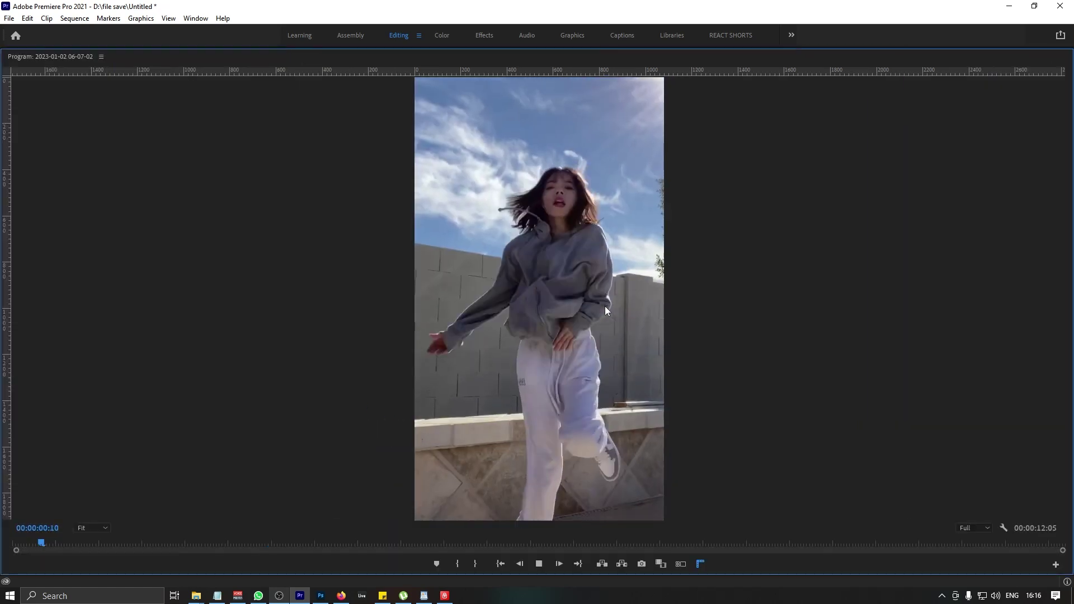